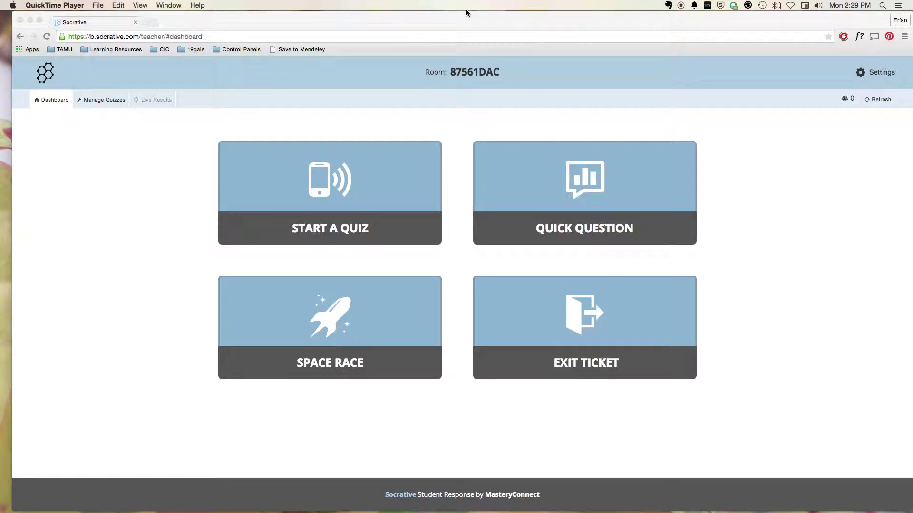
Step: Highlight parts of the socrative.com teacher dashboard address, then deselect it
left_click(115, 37)
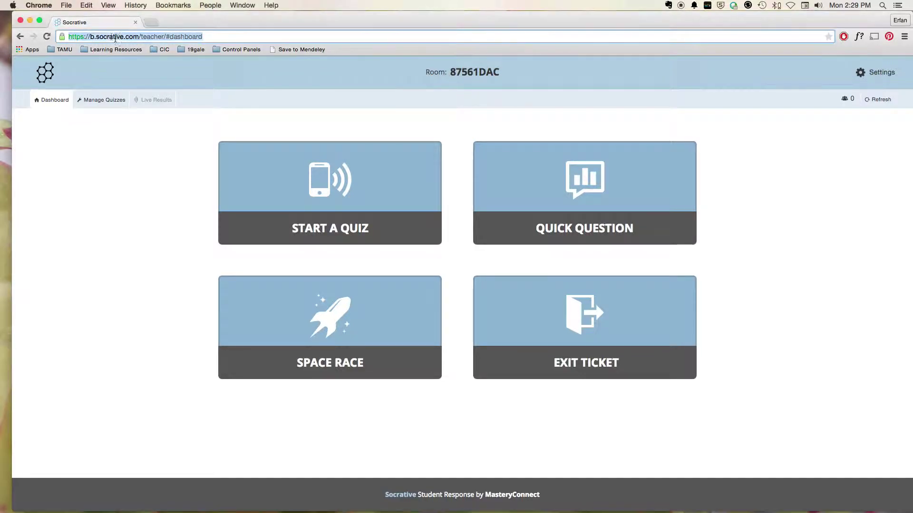
double_click(109, 37)
left_click(99, 37)
left_click_drag(97, 37, 141, 36)
left_click(168, 151)
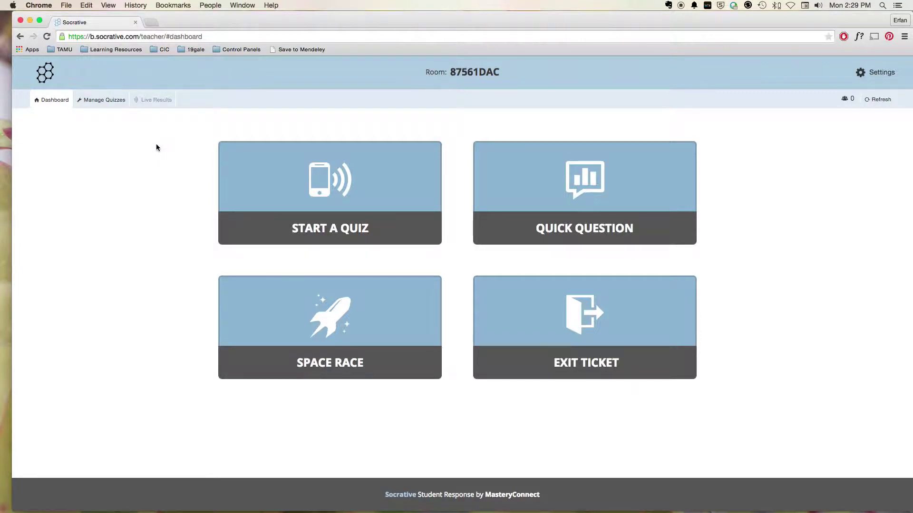
Step: Visit Manage Quizzes, return to the Dashboard, and choose Start a Quiz
left_click(95, 101)
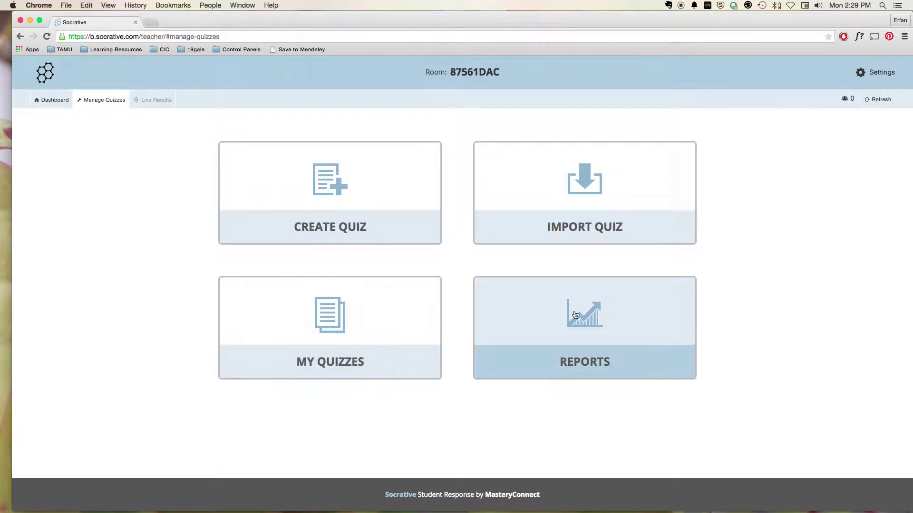
left_click(47, 102)
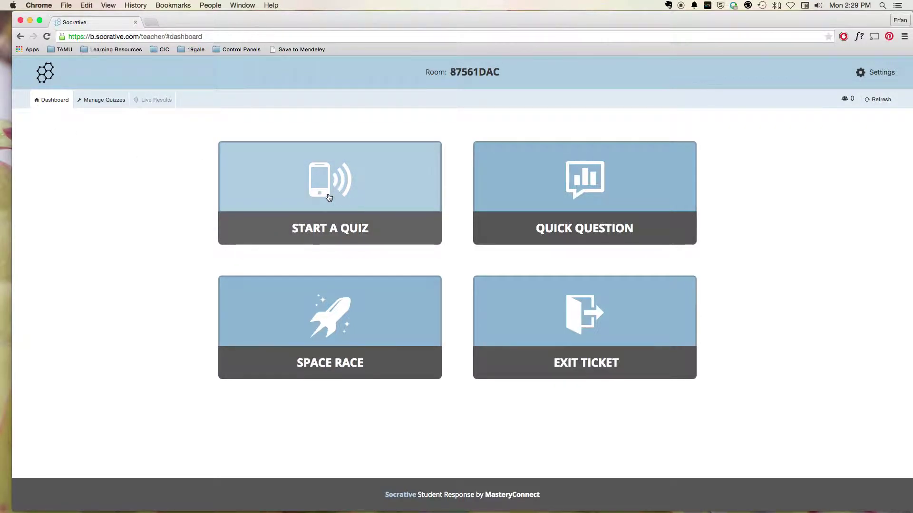
left_click(329, 197)
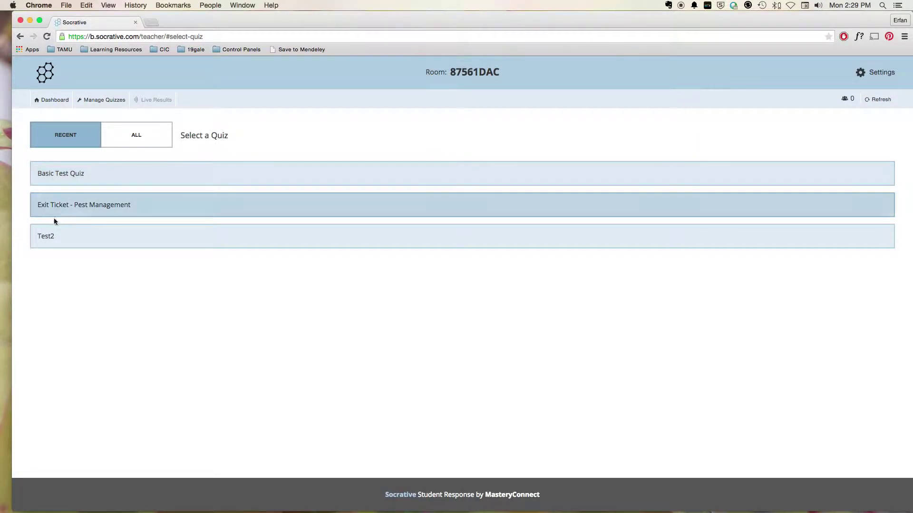
Step: Pick Basic Test Quiz from the Recent quizzes list
left_click(68, 175)
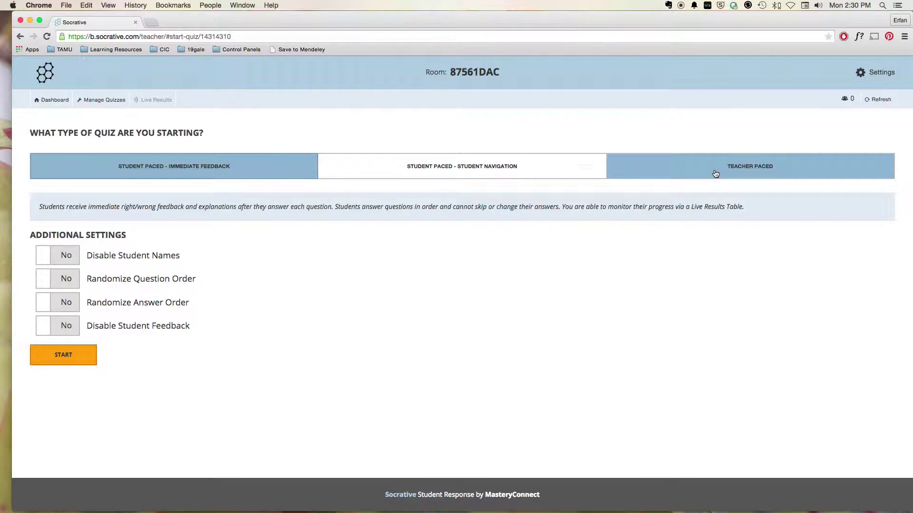
Step: Make Basic Test Quiz Teacher Paced and launch it to Live Results
left_click(709, 174)
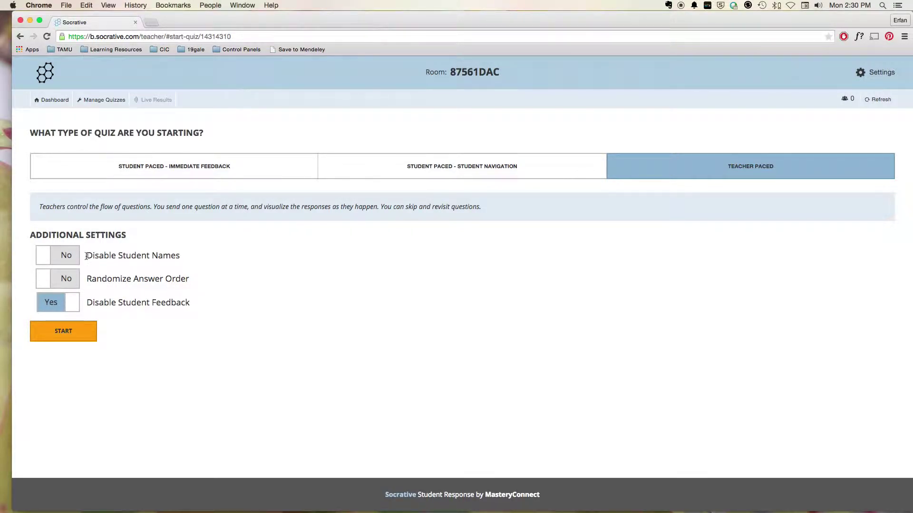
left_click_drag(86, 257, 181, 259)
left_click(179, 269)
left_click(68, 335)
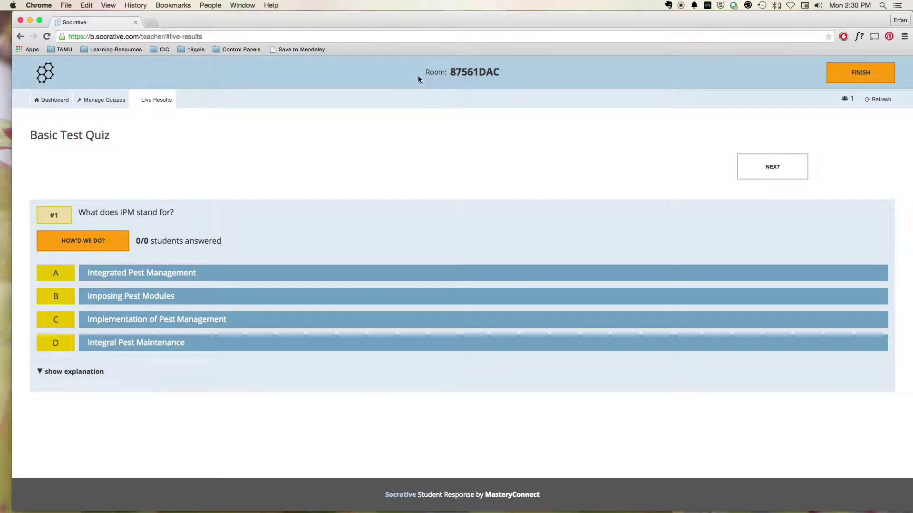
left_click_drag(425, 73, 507, 74)
left_click(509, 75)
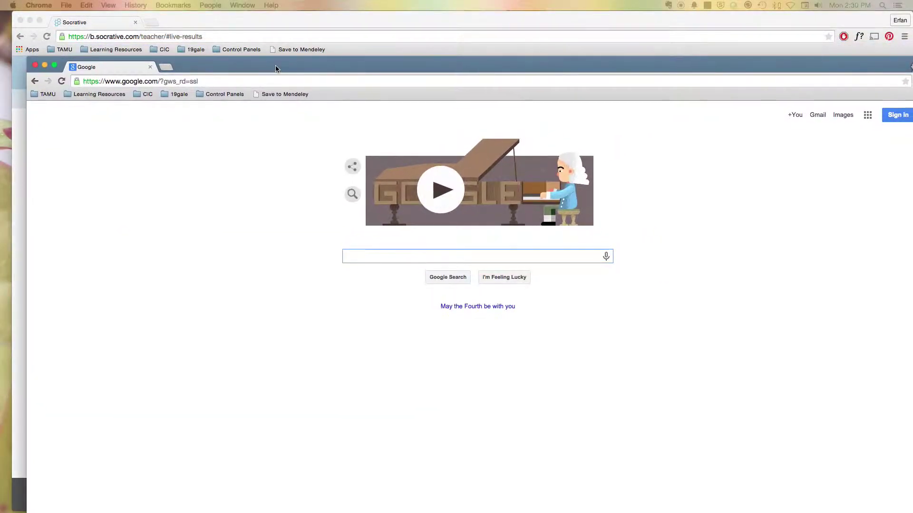
Step: Load b.socrative.com in the second Chrome window
left_click(222, 76)
type("b")
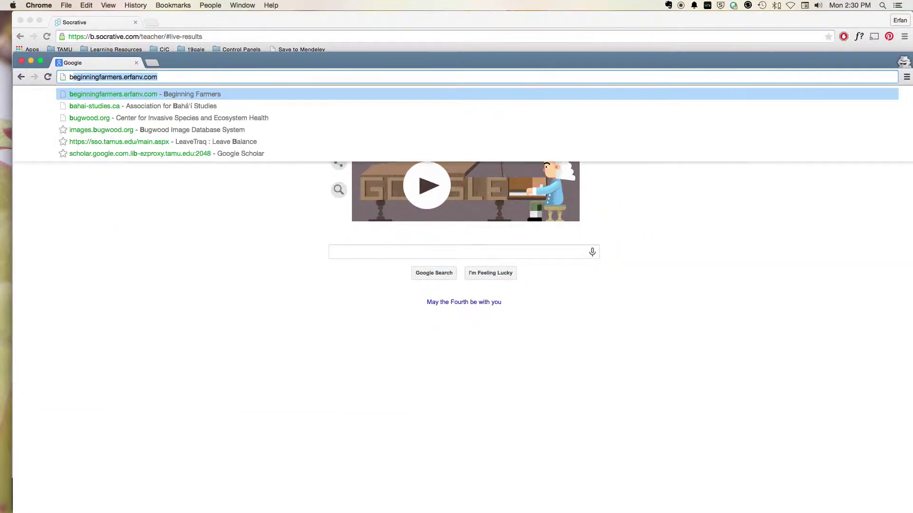
key("BackSpace")
type(".soc")
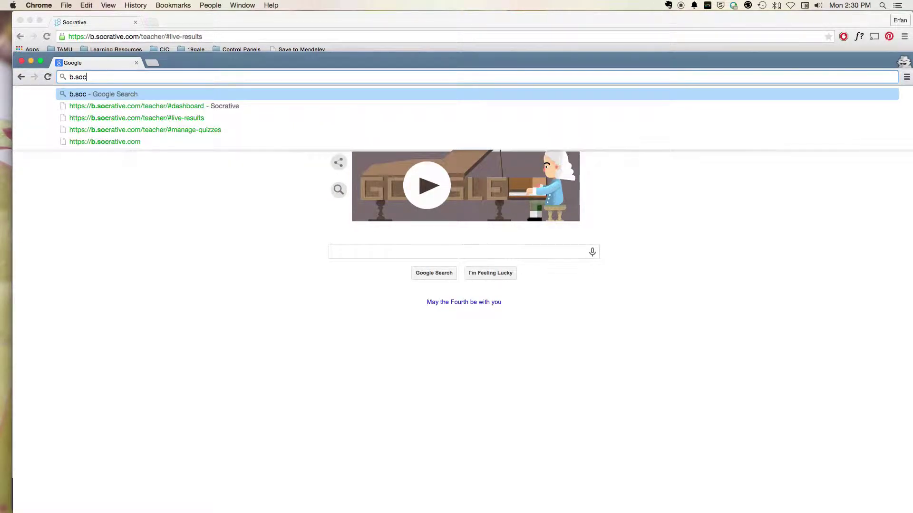
type("rative.com")
key("Return")
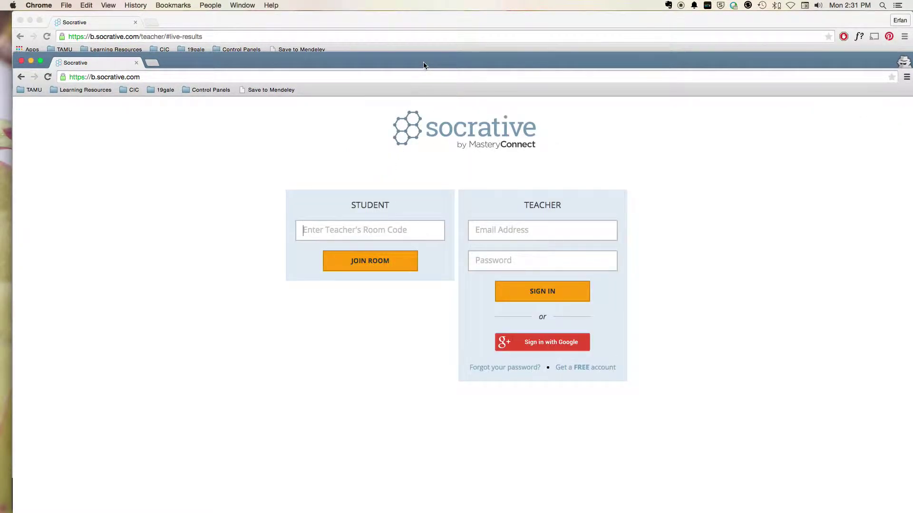
Step: Join the teacher's room as a student by entering the room code
left_click_drag(424, 64, 423, 115)
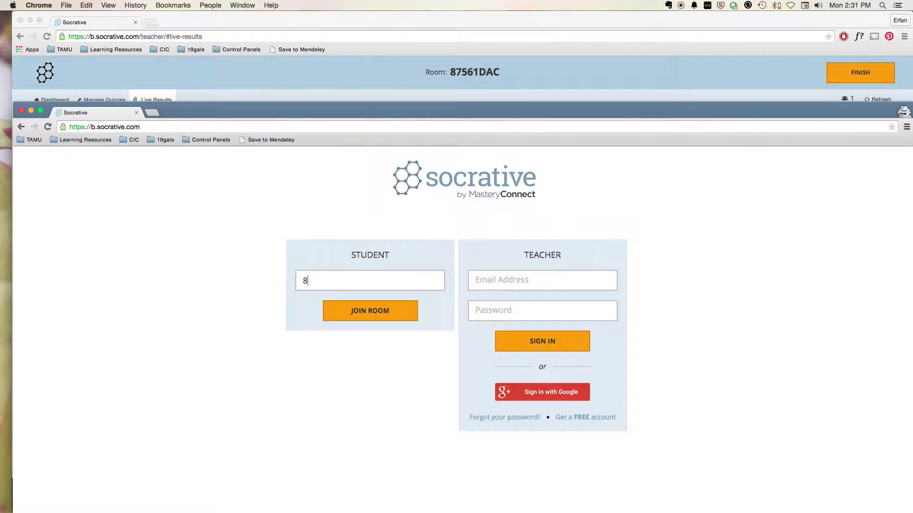
left_click(369, 311)
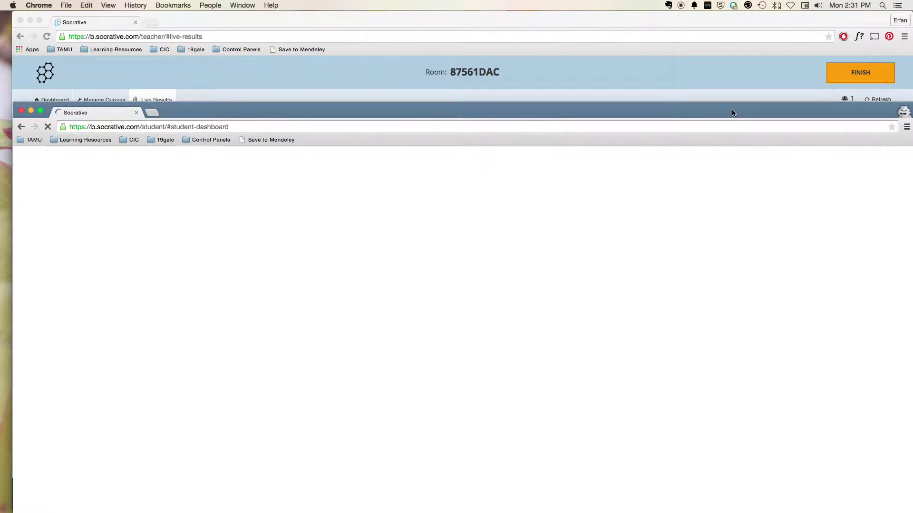
Step: Enter the student's name and confirm it to start the quiz
left_click_drag(732, 113, 724, 38)
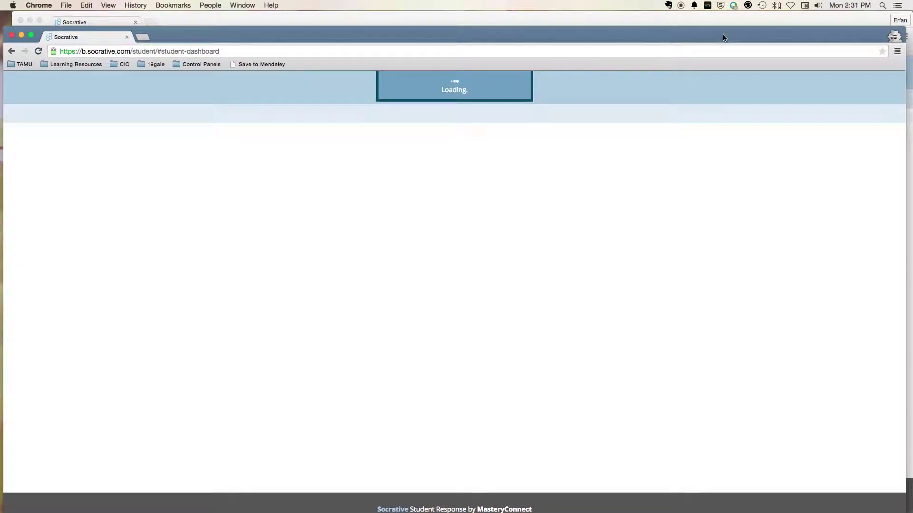
left_click(414, 200)
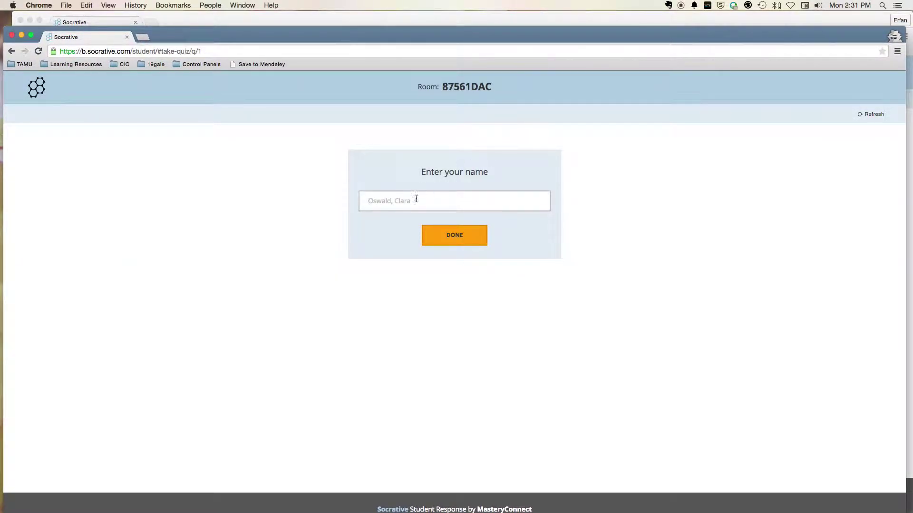
type("Erfan")
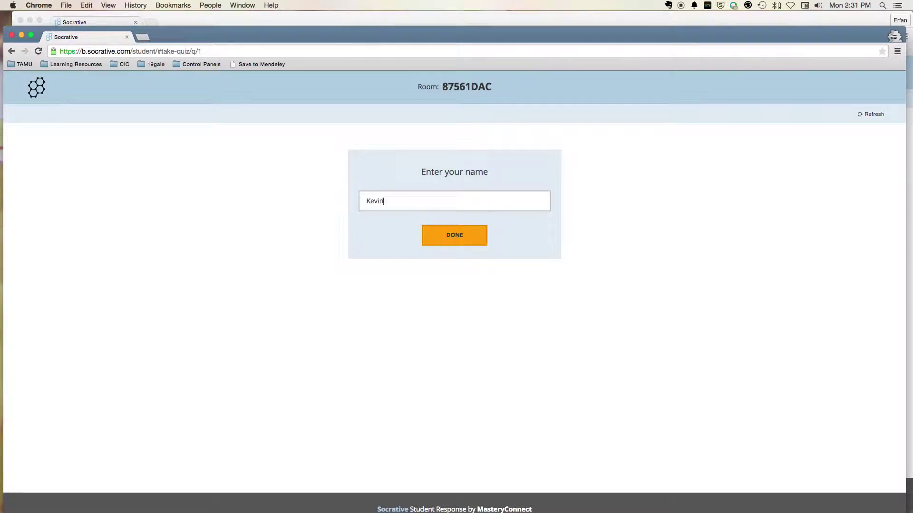
left_click(455, 237)
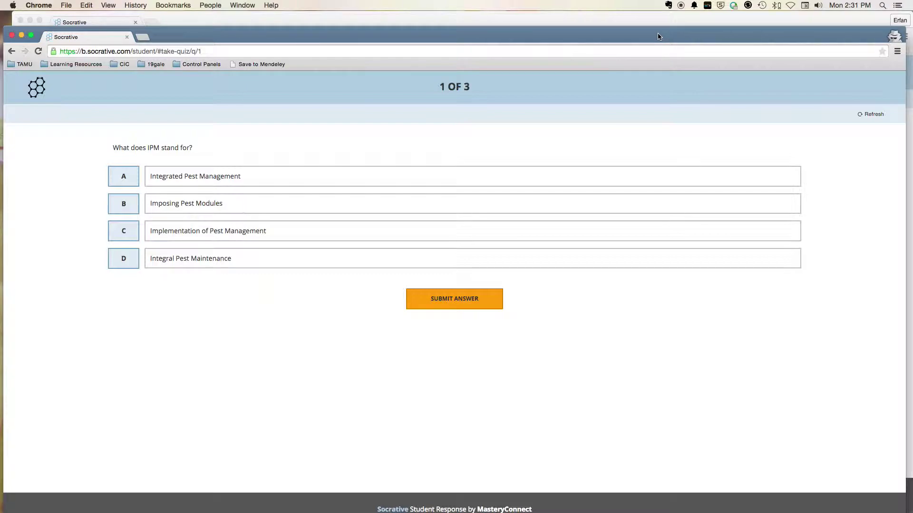
key("ctrl+Right")
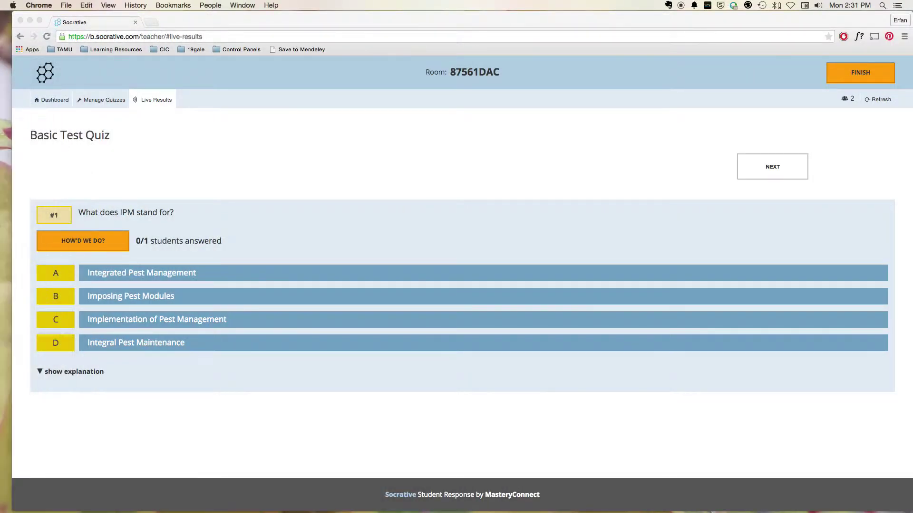
left_click(165, 246)
left_click_drag(140, 241, 149, 242)
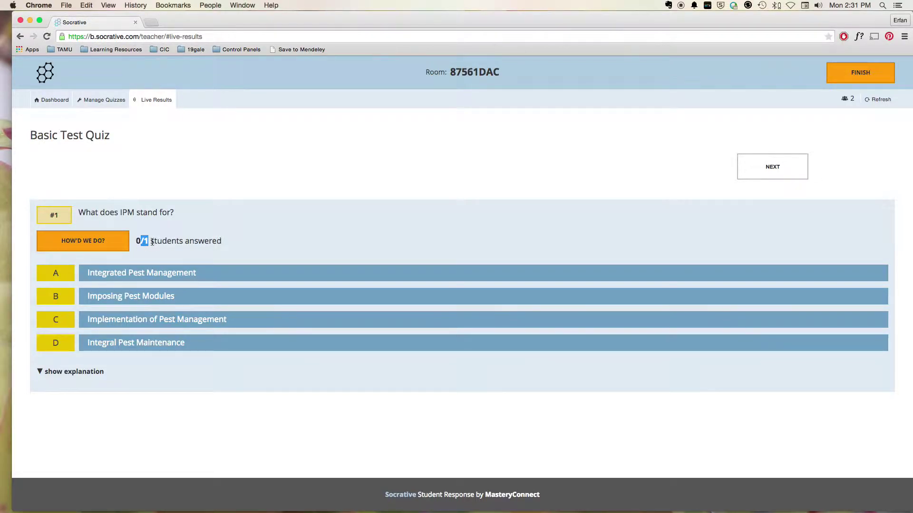
left_click(164, 242)
left_click(852, 121)
left_click_drag(140, 241, 156, 241)
left_click(157, 241)
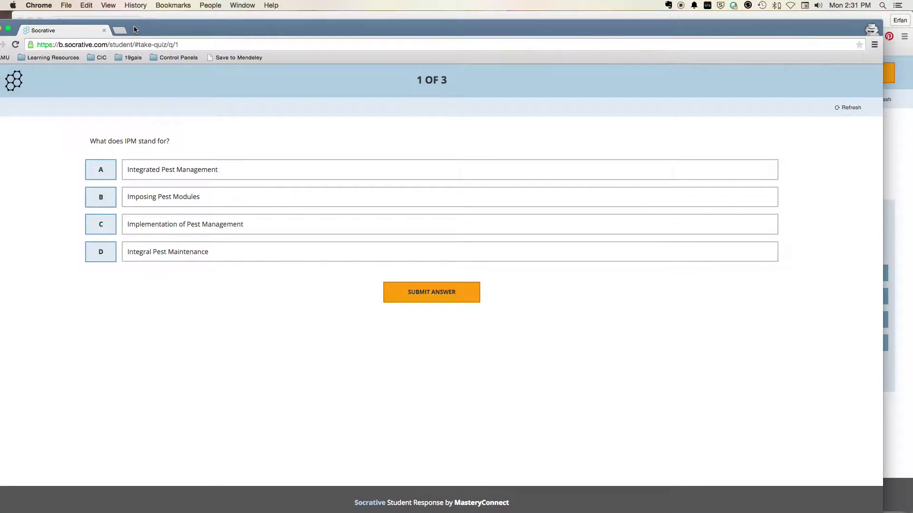
Step: Submit answer A, Integrated Pest Management, then bring the teacher's Live Results forward
left_click_drag(143, 29, 184, 24)
left_click(147, 166)
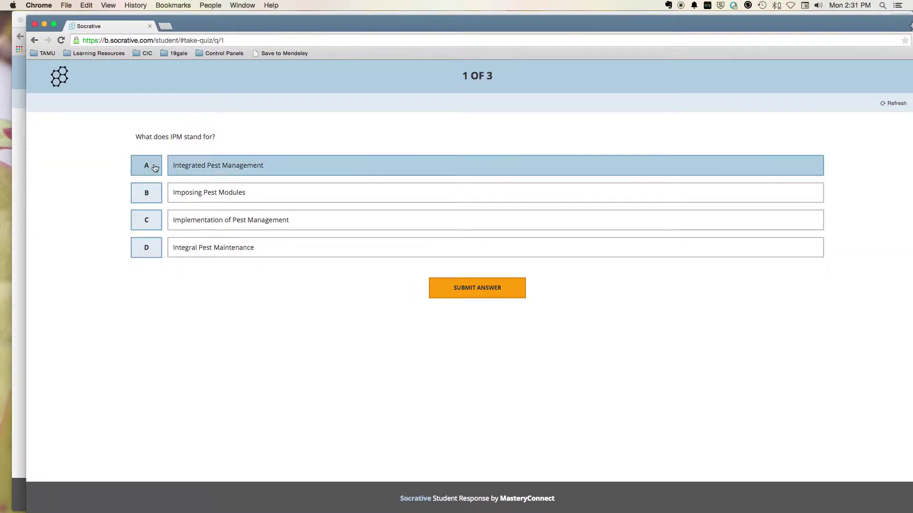
left_click(490, 288)
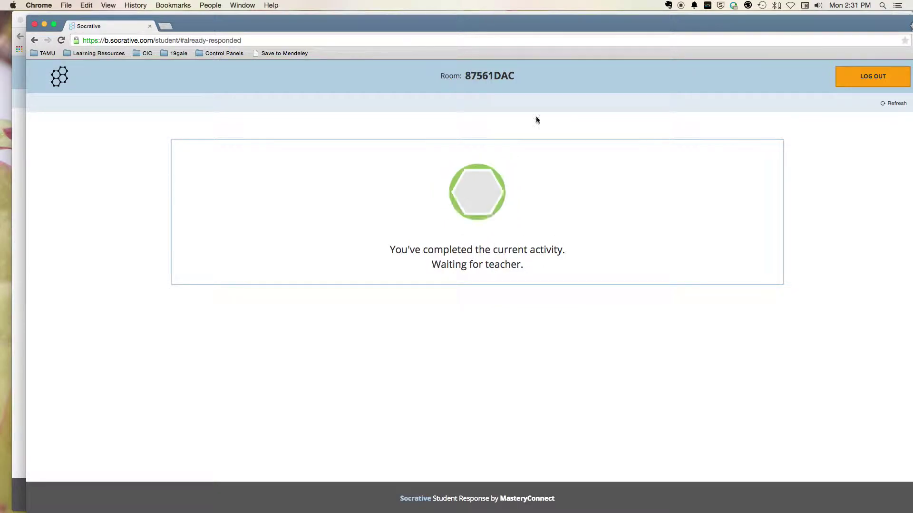
left_click_drag(815, 26, 36, 26)
left_click(479, 145)
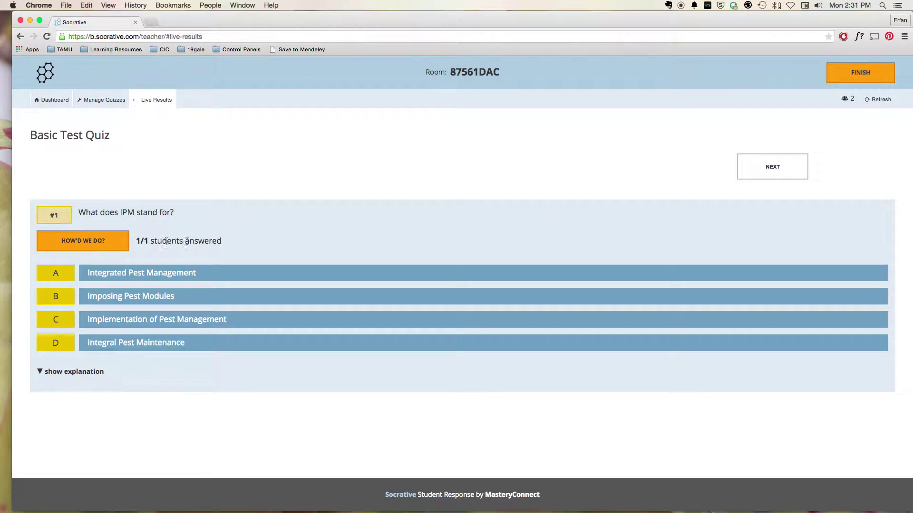
Step: Show question 1's answer breakdown, toggle its explanation, and advance to question 2
left_click(80, 244)
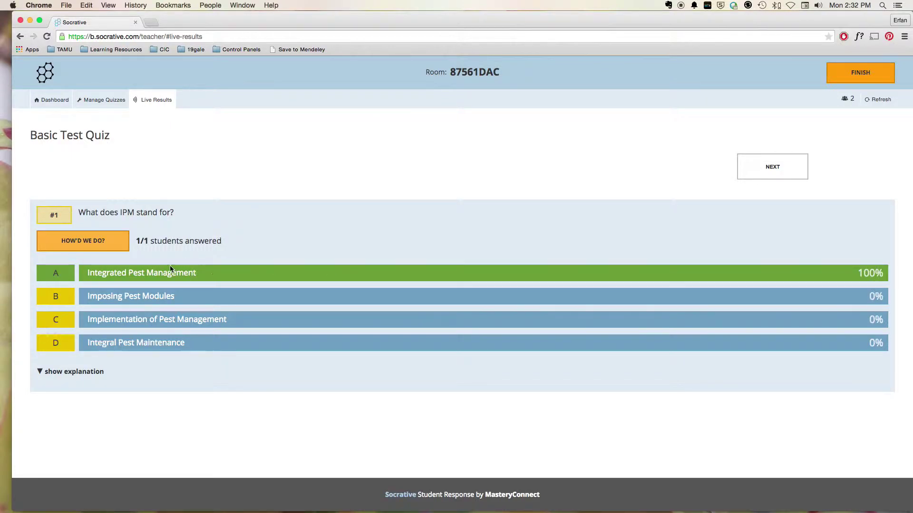
left_click(61, 373)
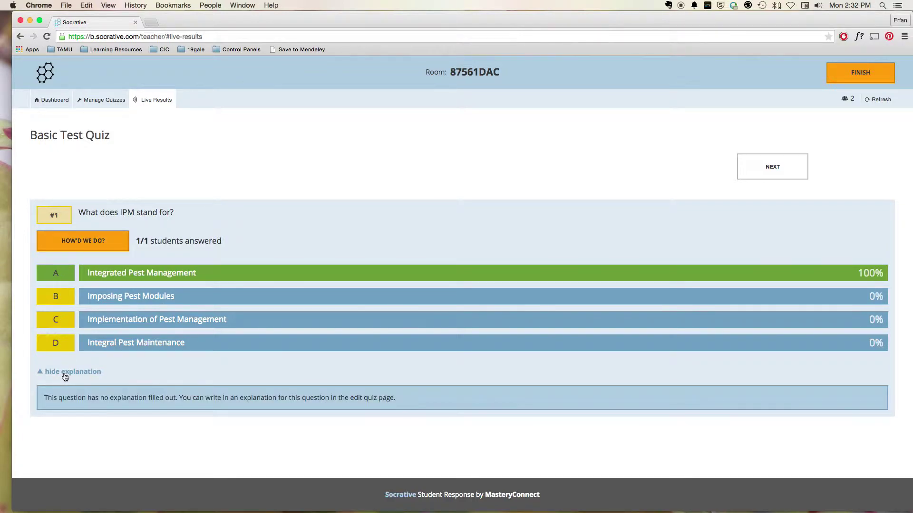
left_click(56, 373)
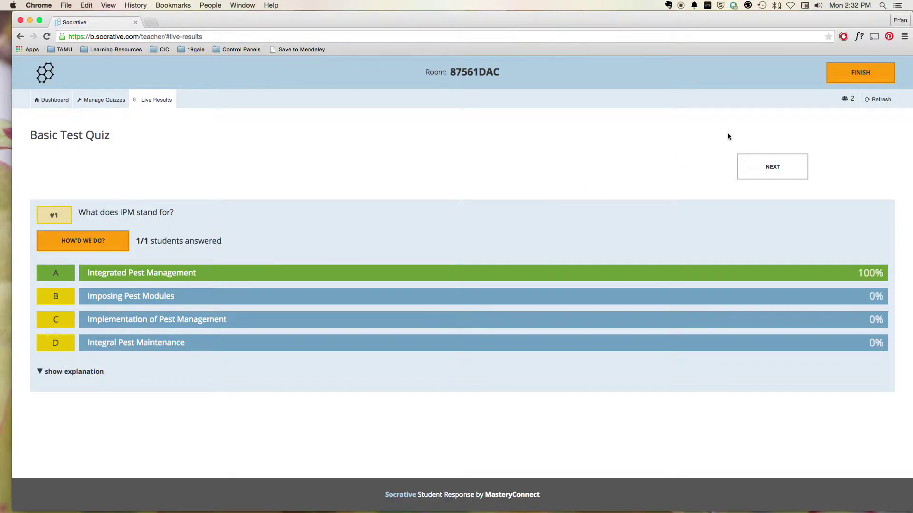
left_click(772, 167)
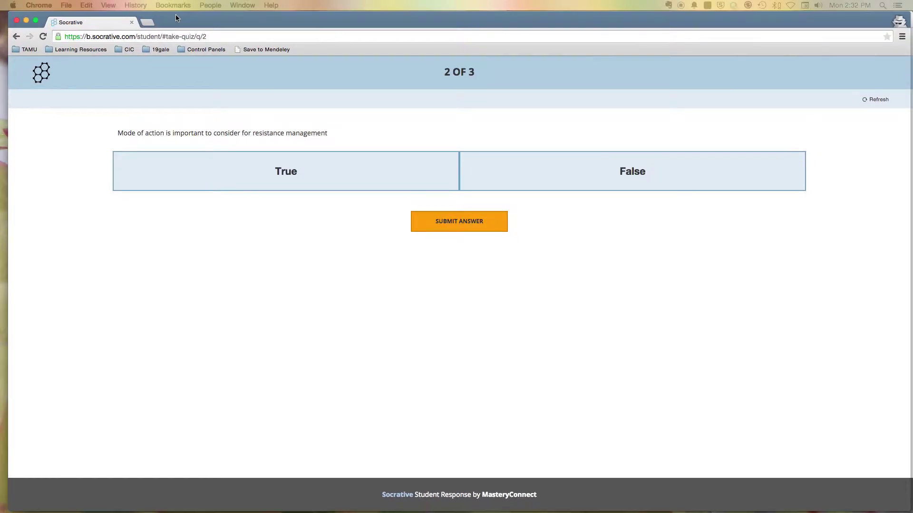
Step: Answer question 2 True as the student, then end the activity from Live Results
left_click(303, 168)
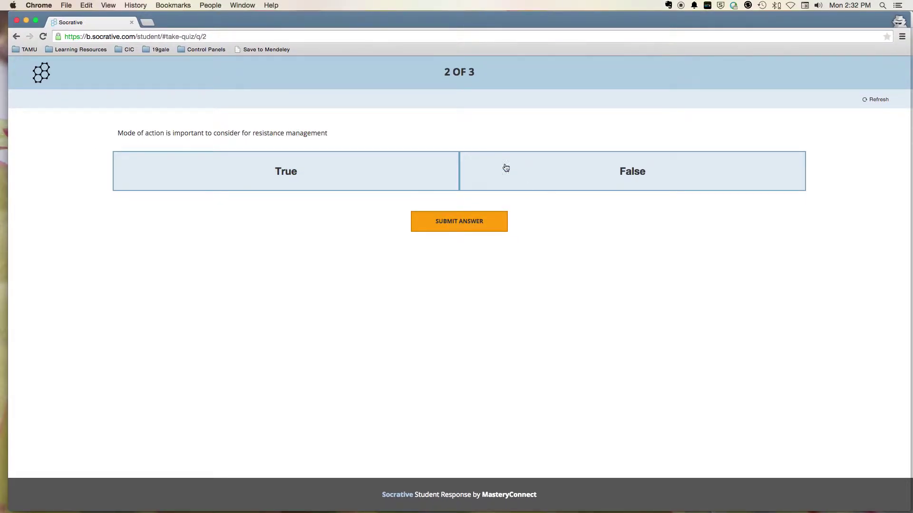
left_click_drag(693, 15, 194, 33)
left_click(615, 139)
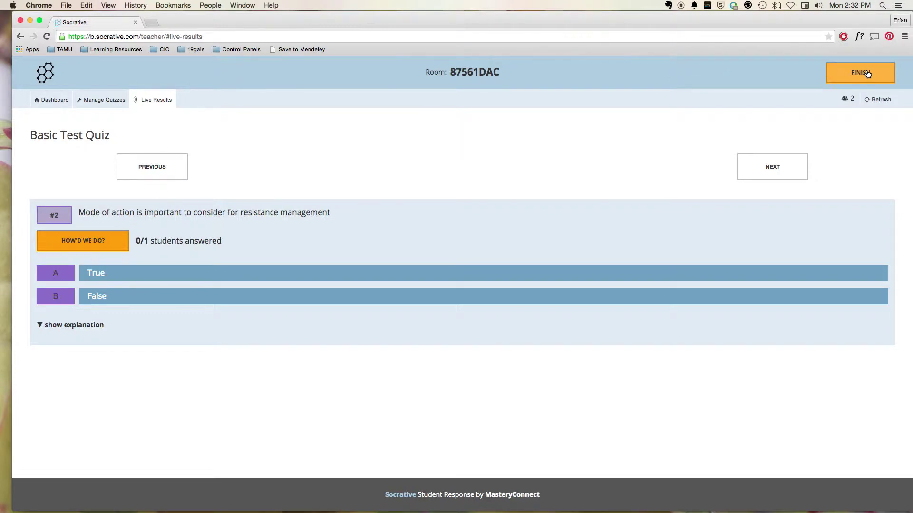
left_click(867, 74)
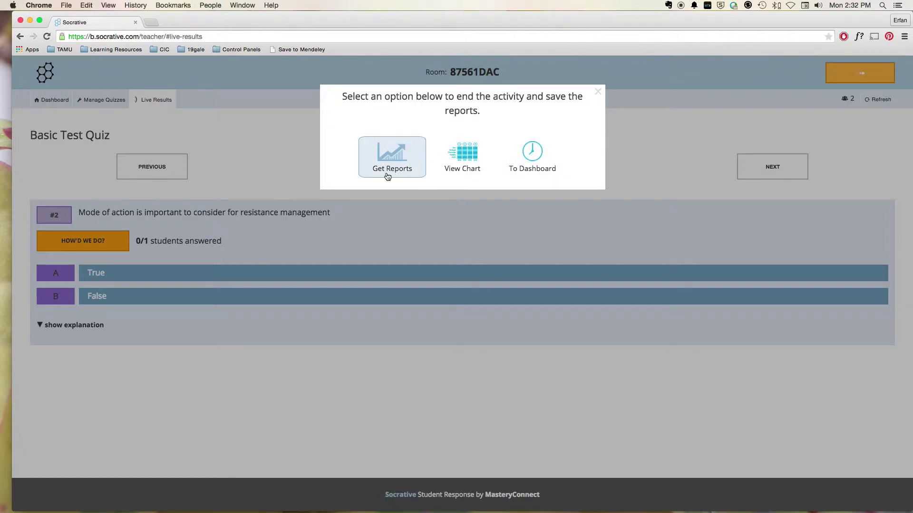
Step: Check the Get Reports and View Chart options, then go To Dashboard
left_click(389, 158)
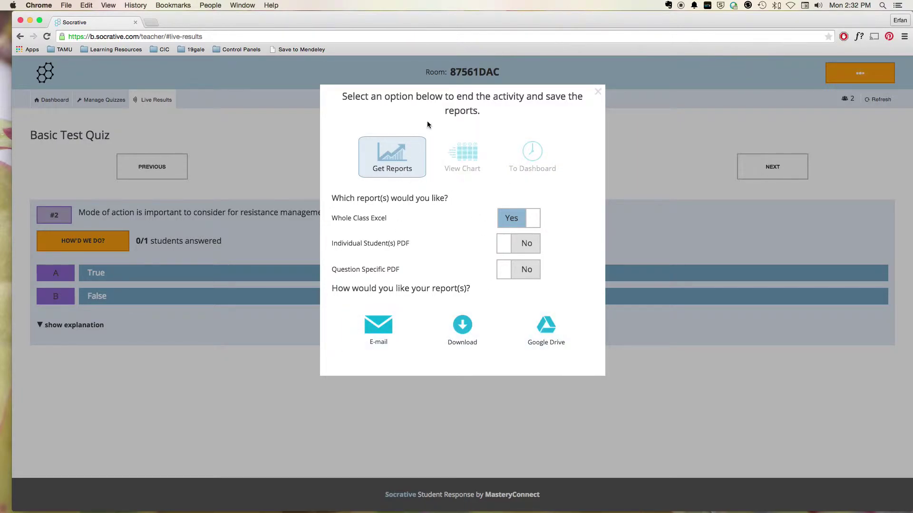
left_click(465, 152)
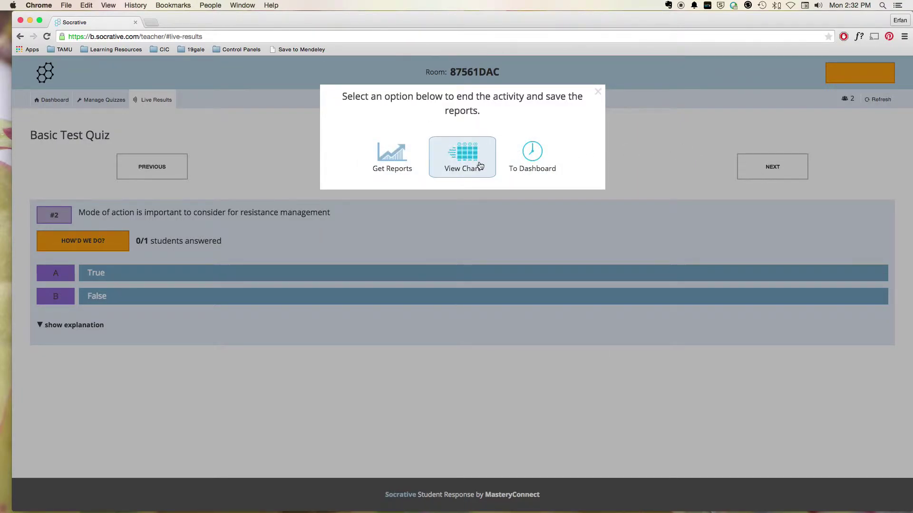
left_click(532, 153)
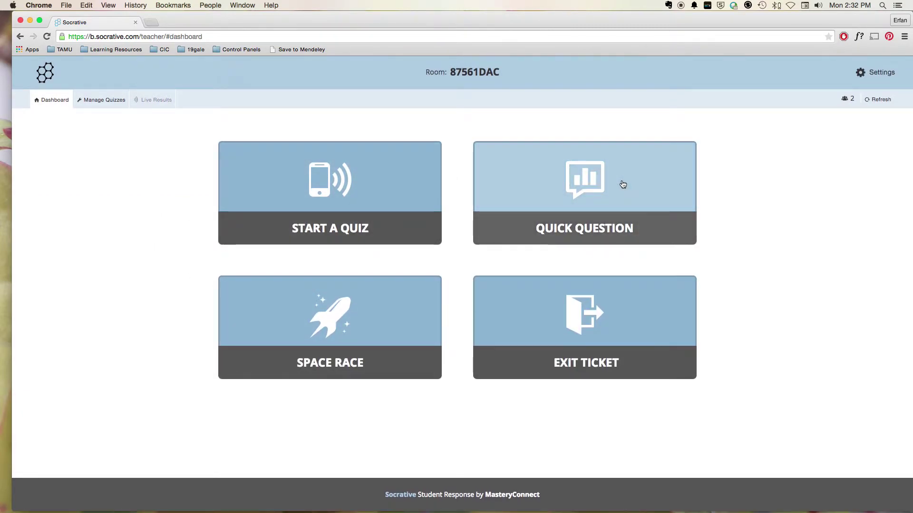
Step: Launch a Space Race on Basic Test Quiz with 2 teams and the Bicycle icon
left_click(341, 331)
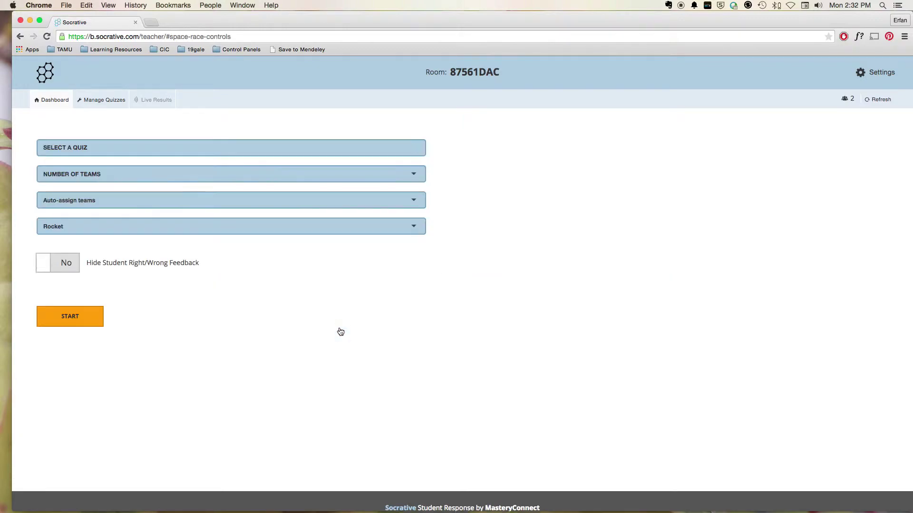
left_click(187, 151)
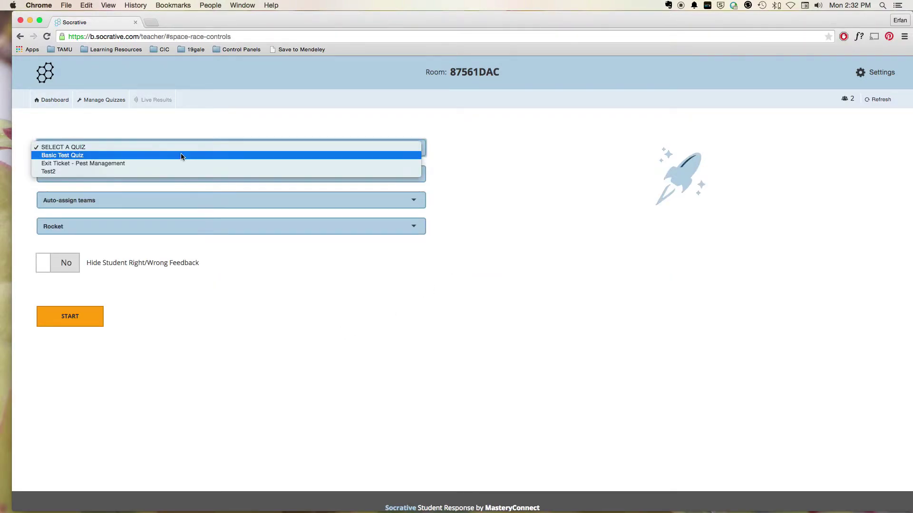
left_click(176, 156)
left_click(115, 175)
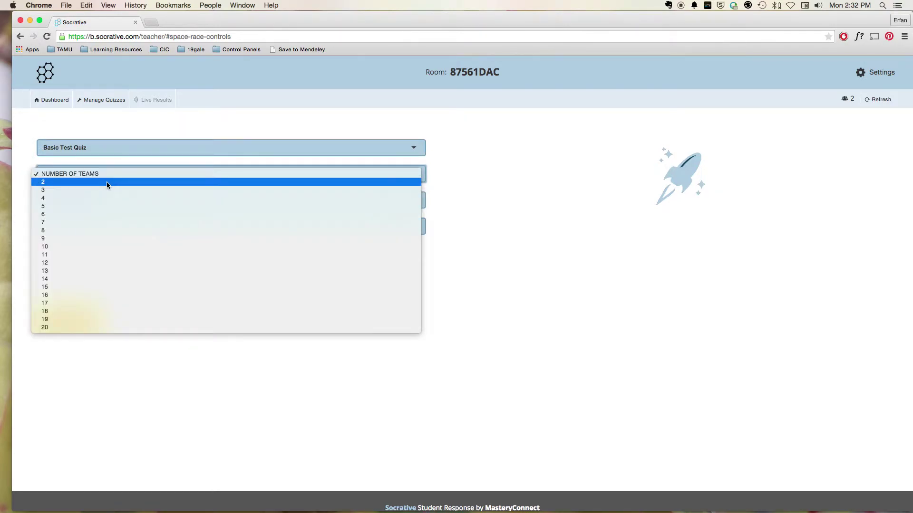
left_click(106, 182)
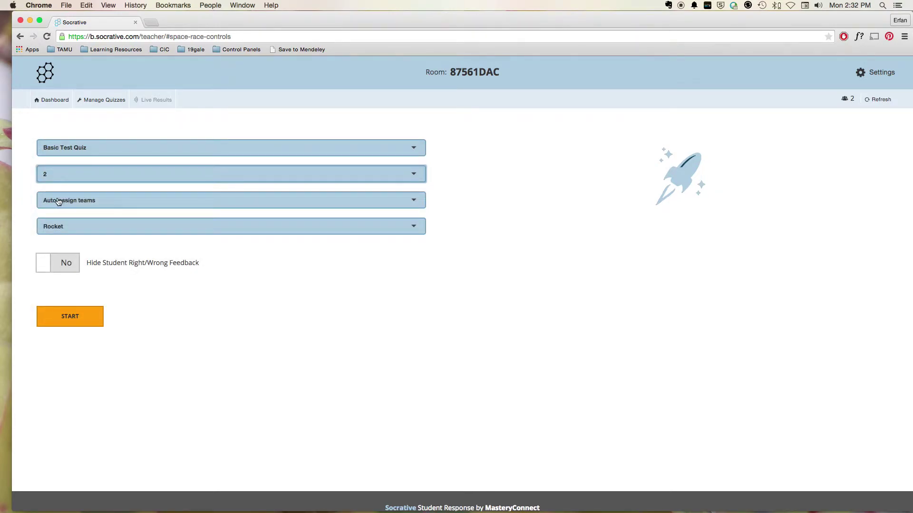
left_click(80, 236)
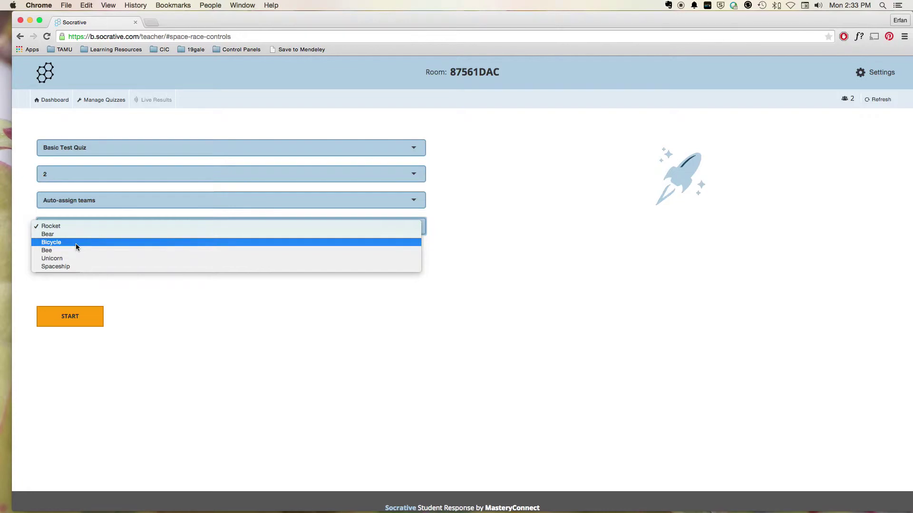
left_click(75, 243)
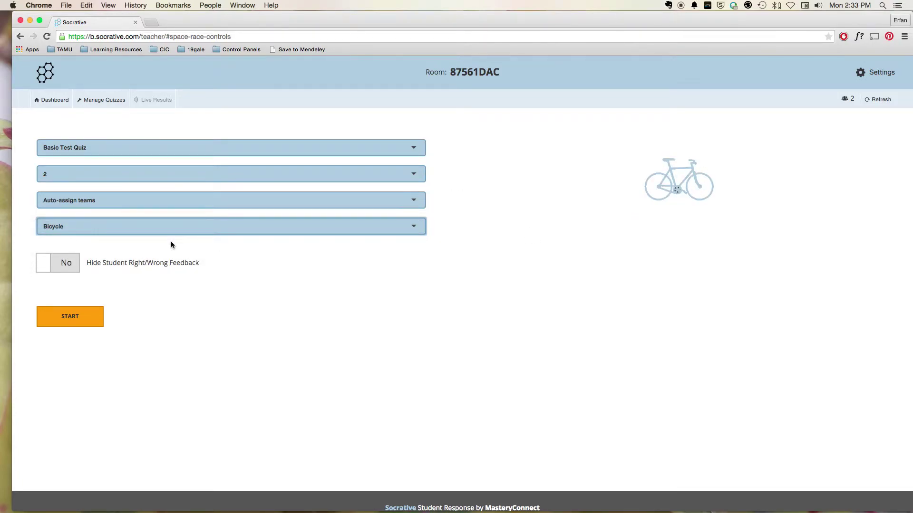
left_click(70, 317)
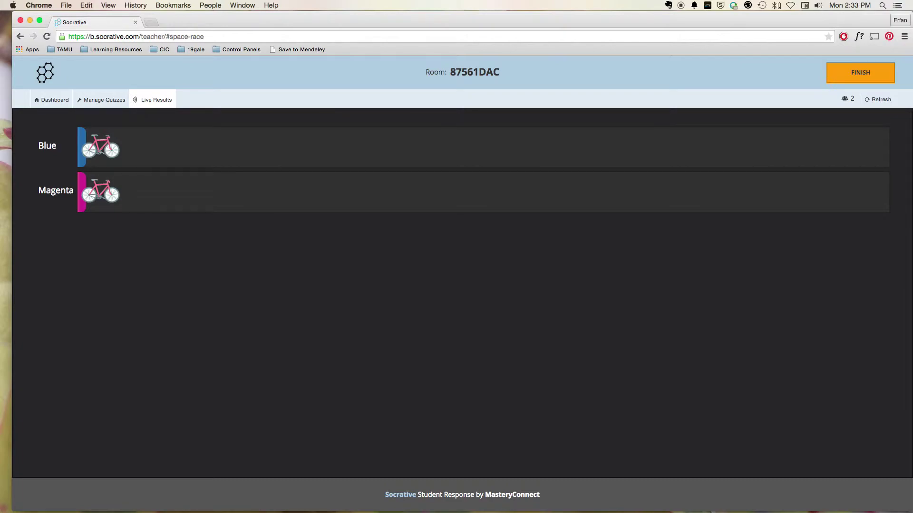
Step: Join the quiz in the student window under a student name
key("super+grave")
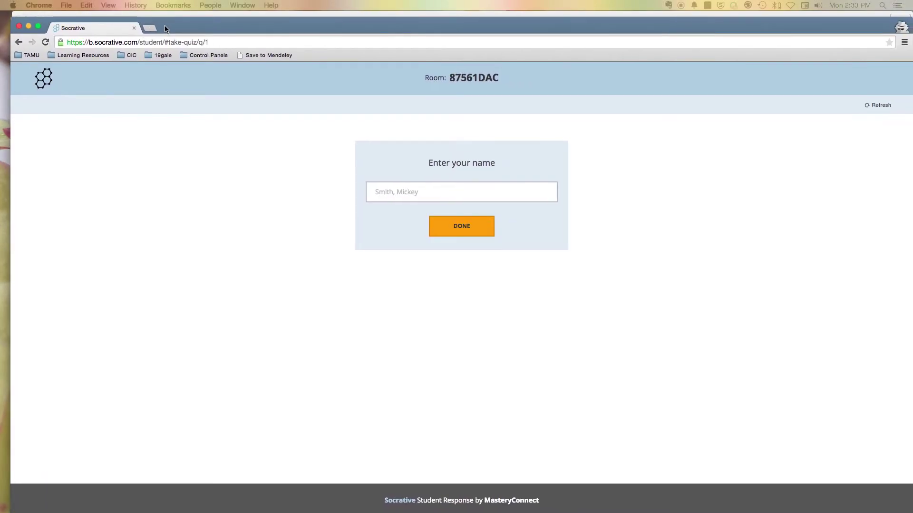
left_click(412, 191)
type("Sean")
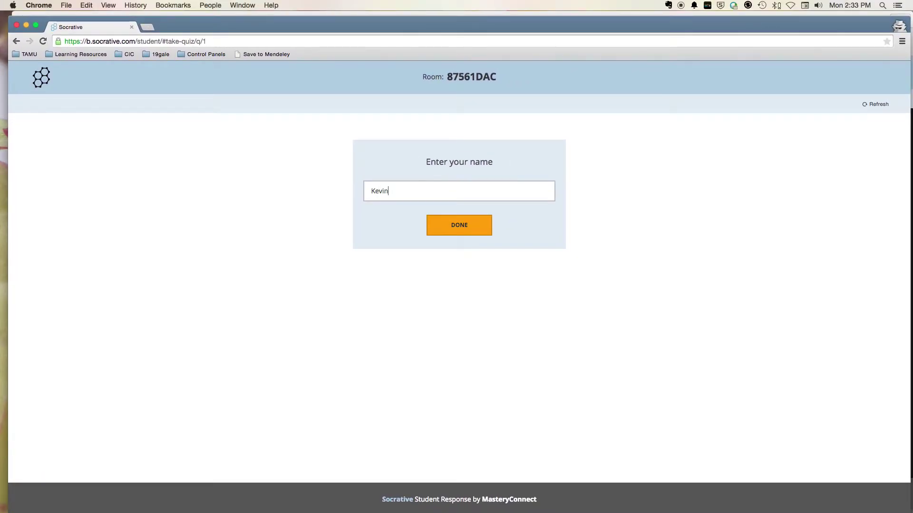
left_click(475, 226)
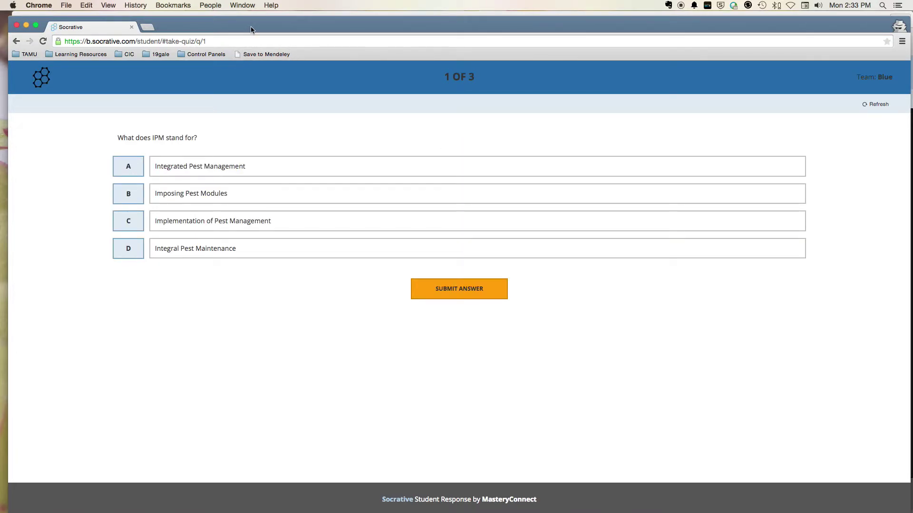
Step: Answer the IPM question with A, Integrated Pest Management, and submit it correctly
left_click_drag(251, 30, 252, 236)
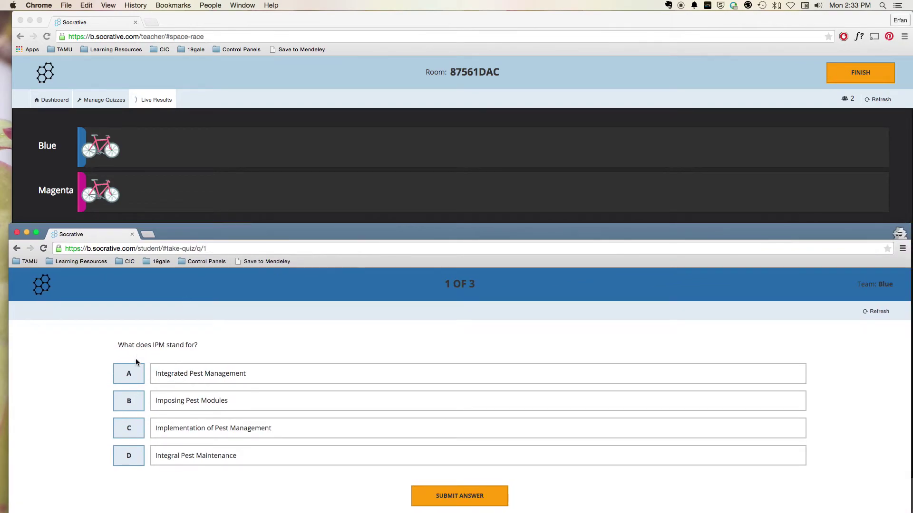
left_click(129, 376)
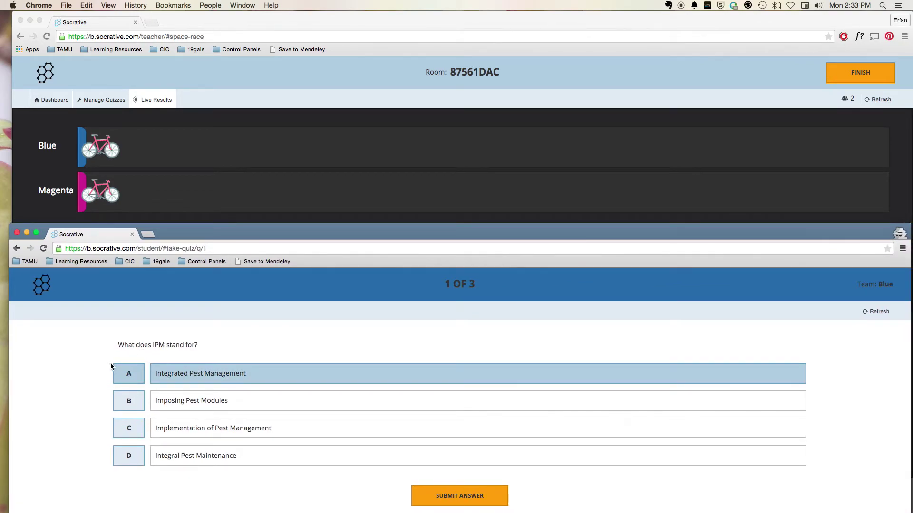
left_click(495, 494)
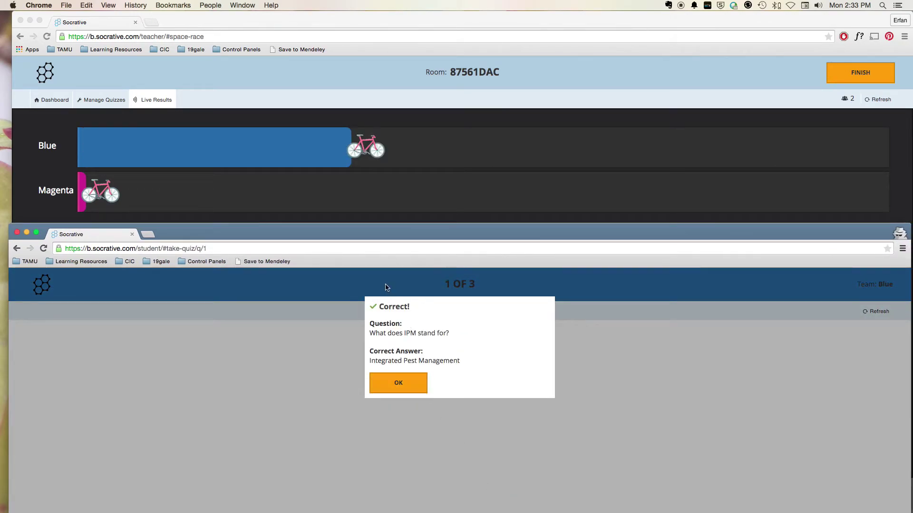
left_click(399, 387)
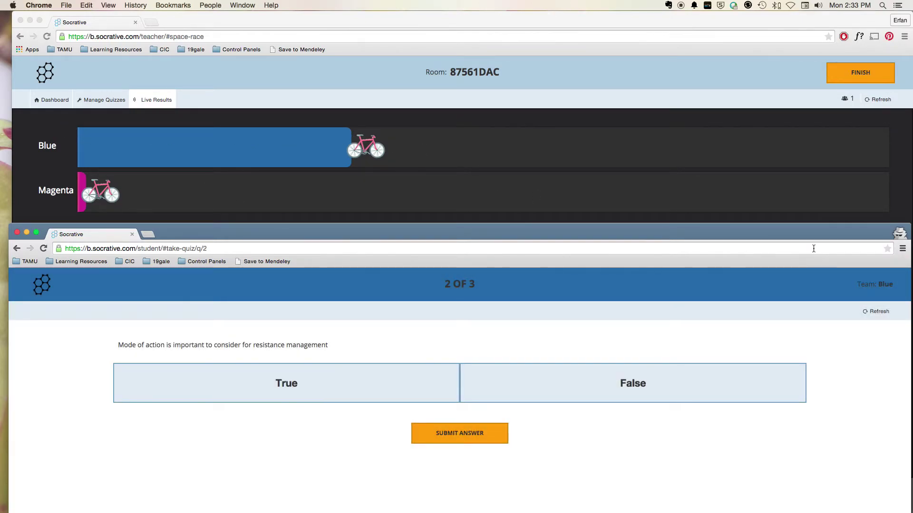
Step: Move the student window aside and hide it to show Blue's bicycle ahead
left_click_drag(827, 234, 785, 68)
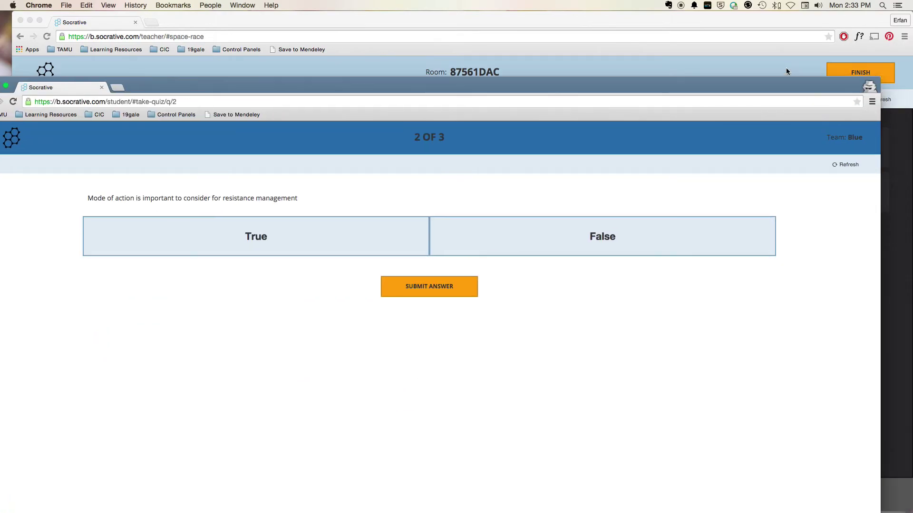
key("super+m")
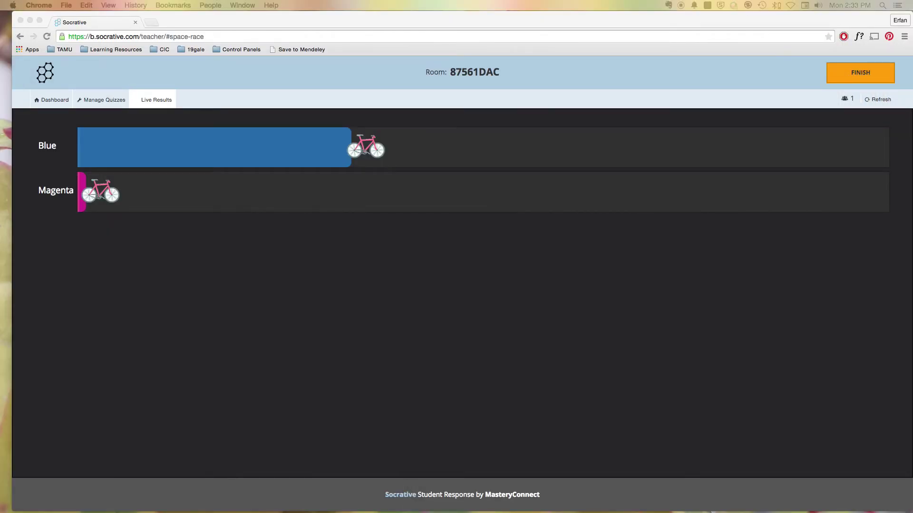
left_click(59, 49)
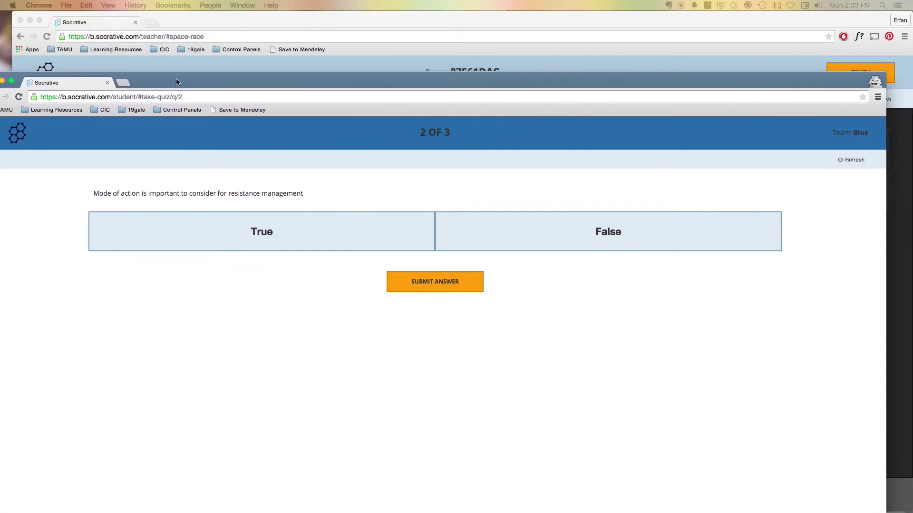
triple_click(892, 136)
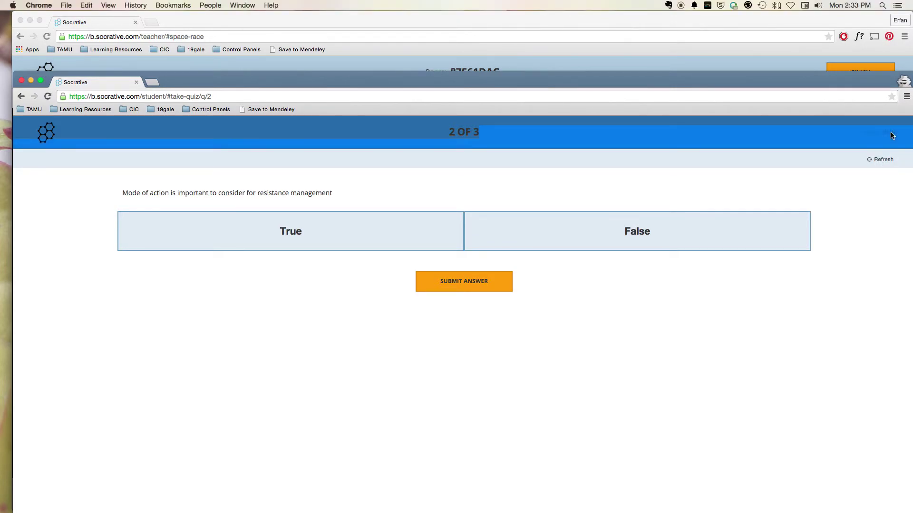
left_click_drag(791, 79, 783, 217)
double_click(783, 218)
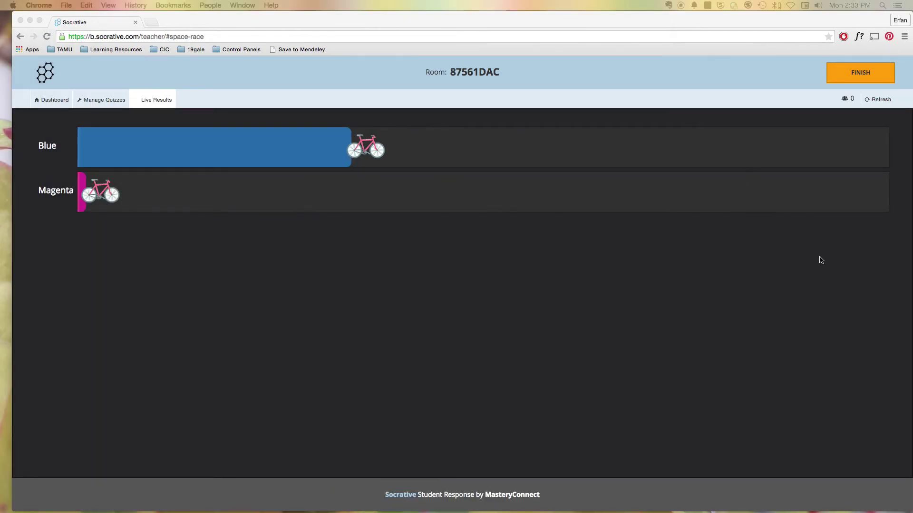
Step: Finish the Space Race and go back to the dashboard's four activity tiles
left_click(856, 69)
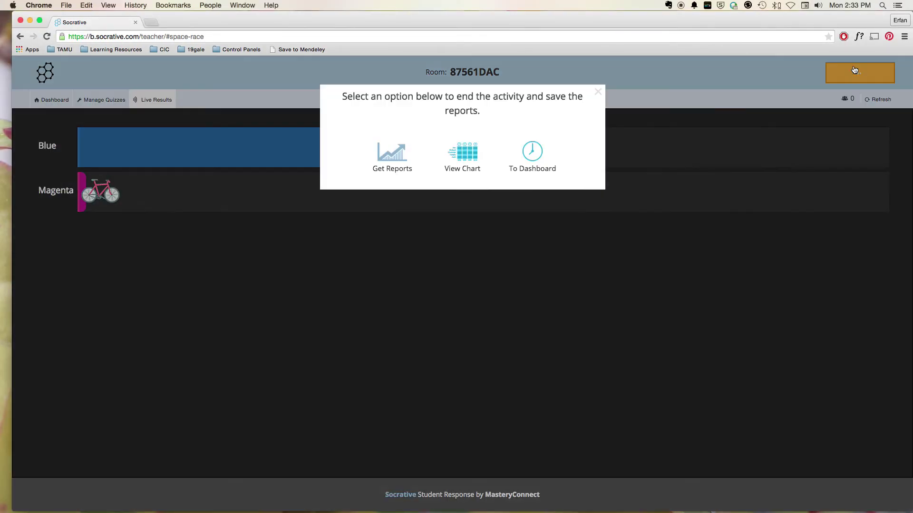
left_click(528, 156)
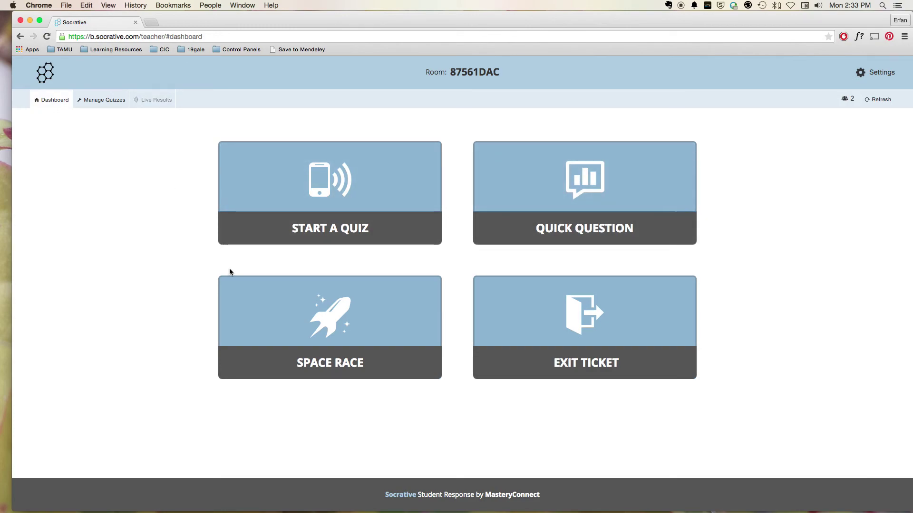